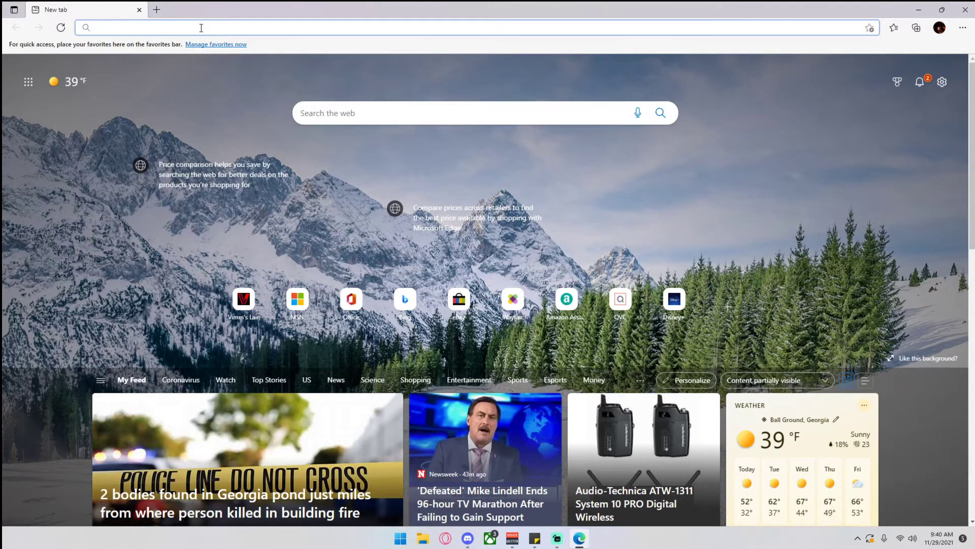
{"action": "type", "text": "vimm.net"}
- Download the bsnes v1.15 Windows zip from vimm.net's Emulation Lair and open it
{"action": "key", "text": "Return"}
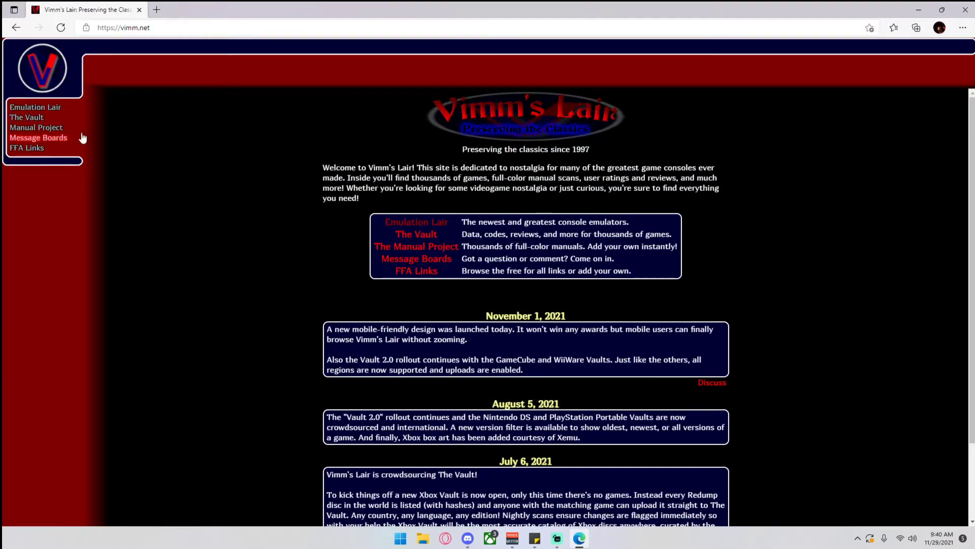
{"action": "left_click", "coordinate": [63, 111]}
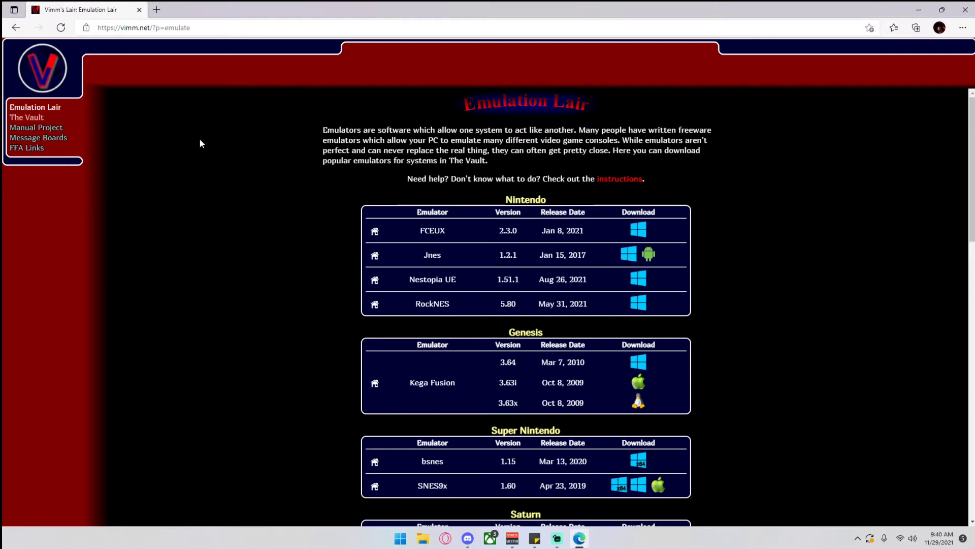
{"action": "scroll", "coordinate": [496, 402], "scroll_direction": "down", "scroll_amount": 2}
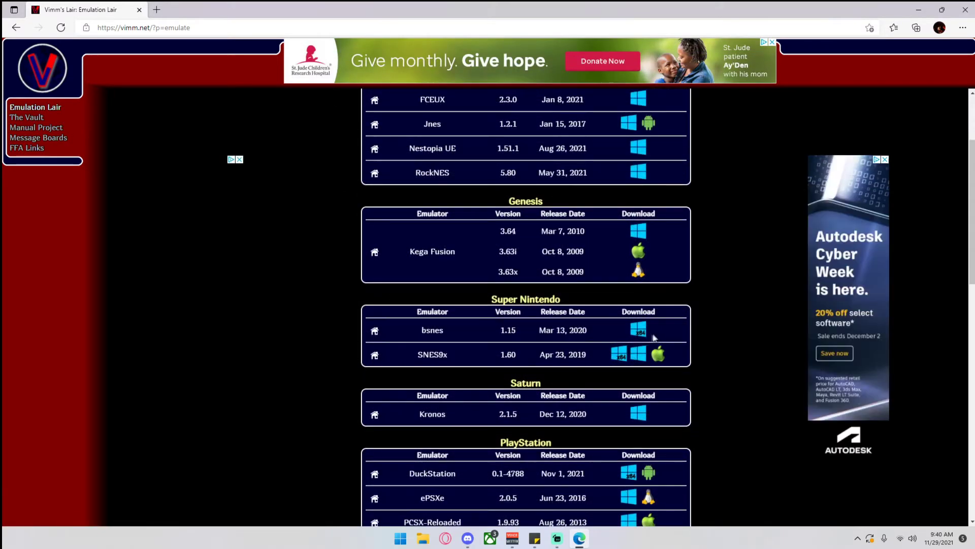
{"action": "left_click", "coordinate": [637, 331]}
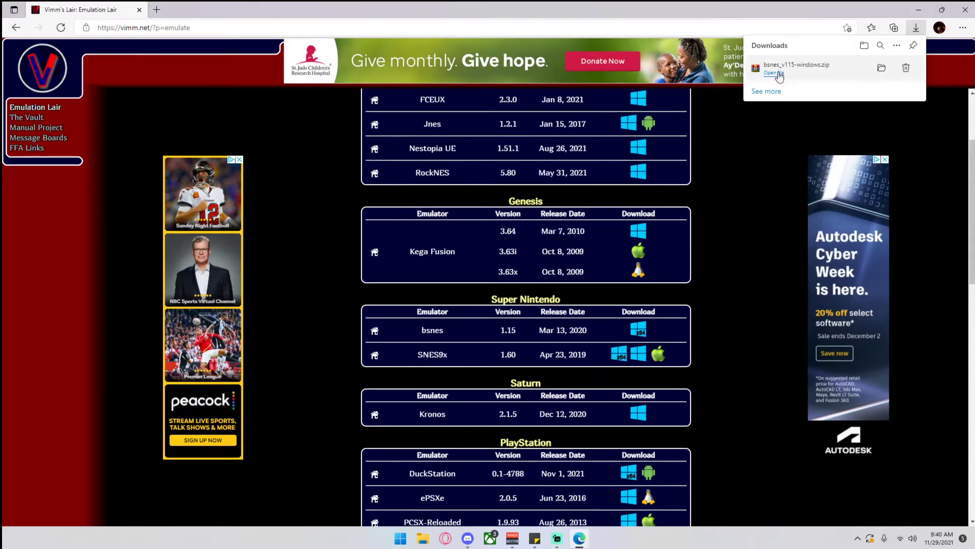
{"action": "left_click", "coordinate": [774, 74]}
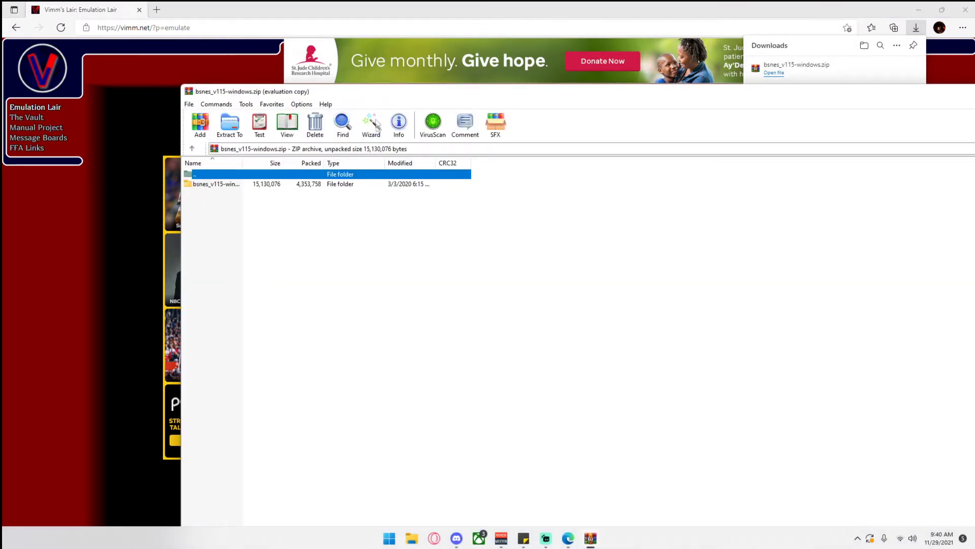
- Drag the bsnes_v115-windows folder from the archive onto the desktop, then close WinRAR
{"action": "left_click", "coordinate": [974, 540]}
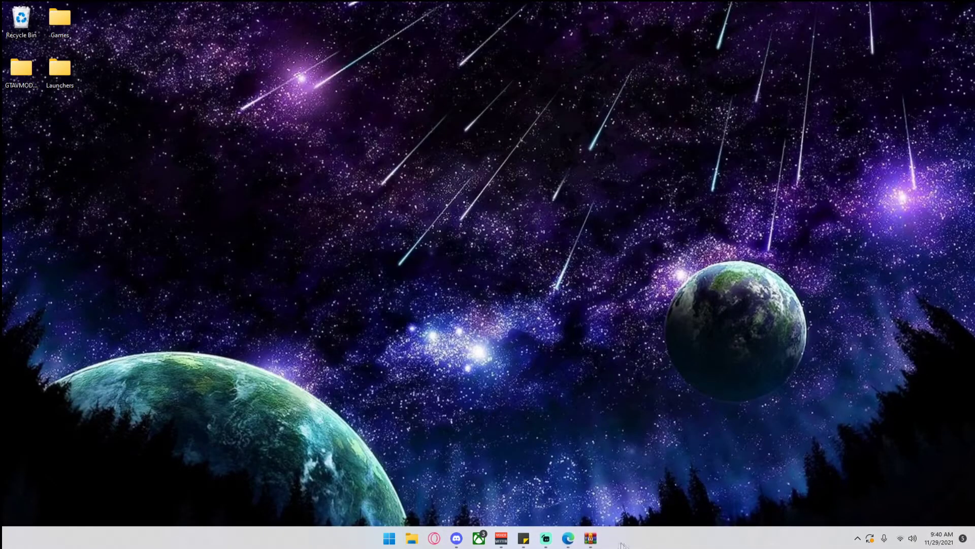
{"action": "left_click", "coordinate": [591, 538]}
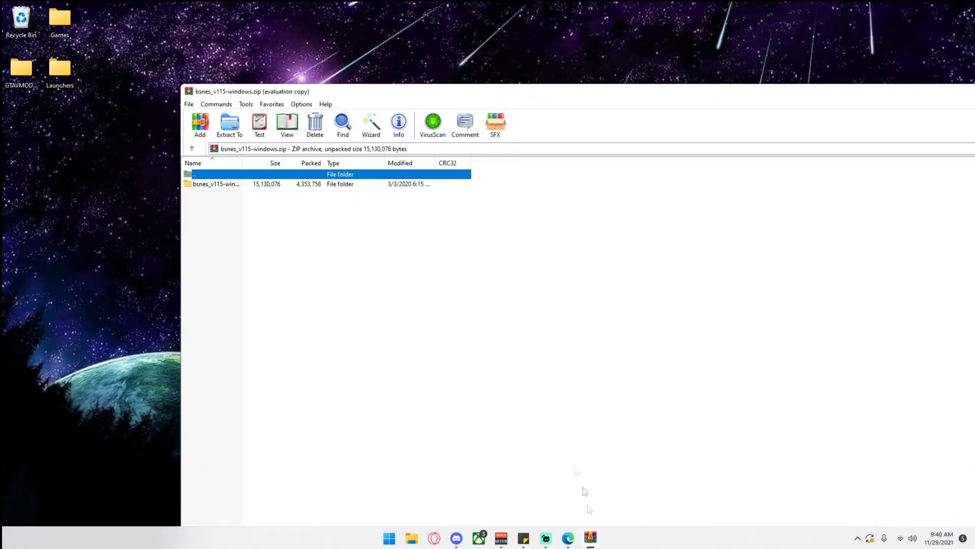
{"action": "left_click", "coordinate": [202, 185]}
{"action": "left_click_drag", "start_coordinate": [84, 177], "coordinate": [20, 112]}
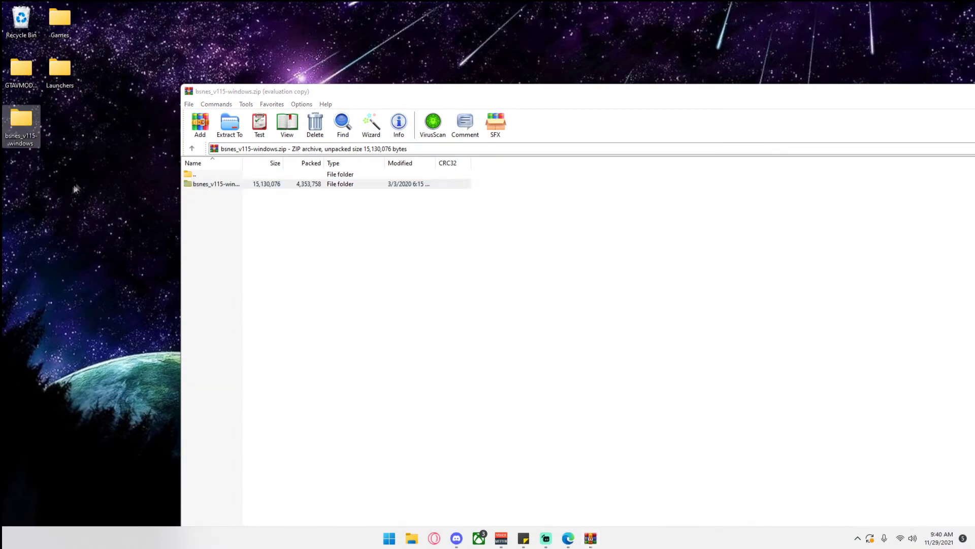
{"action": "left_click_drag", "start_coordinate": [871, 95], "coordinate": [846, 102]}
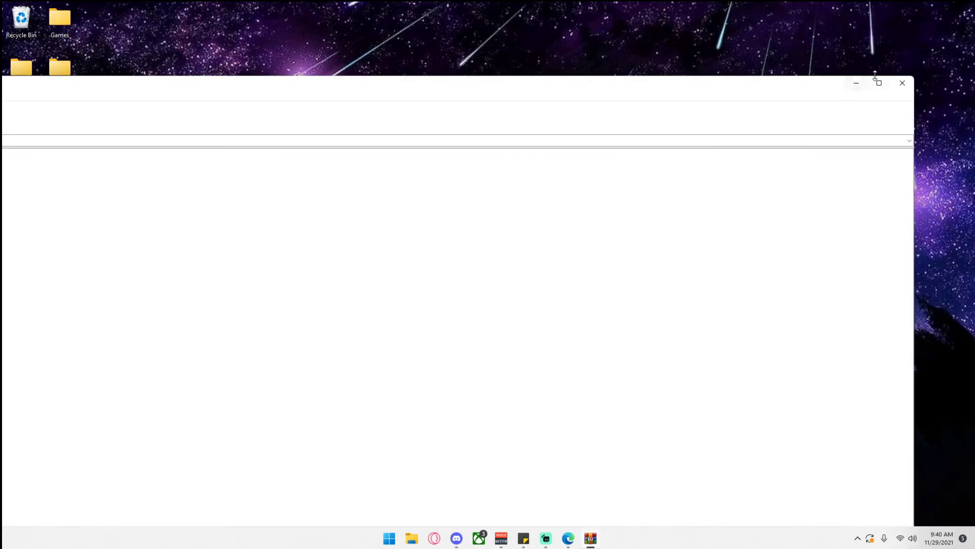
{"action": "left_click", "coordinate": [903, 85]}
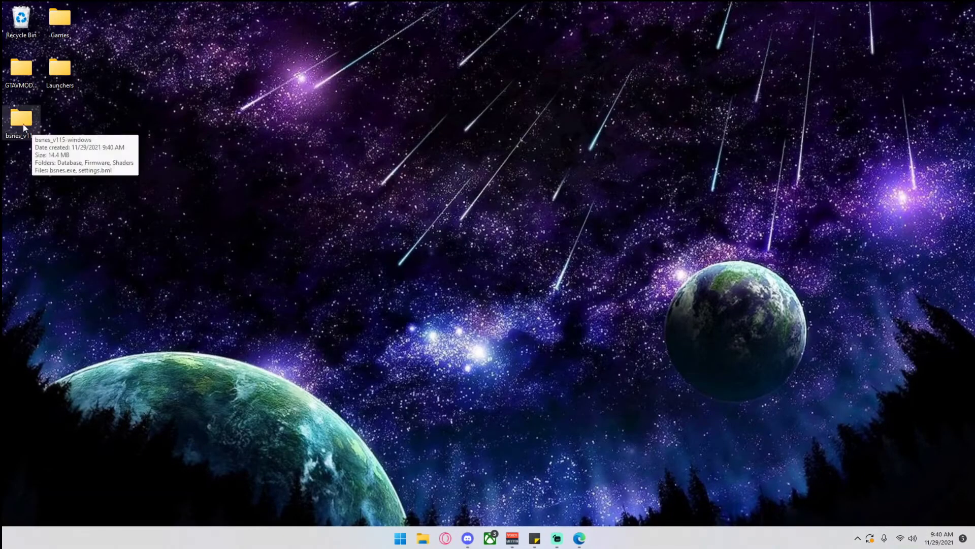
- Launch bsnes.exe from the bsnes_v115-windows folder and open Settings > Video
{"action": "double_click", "coordinate": [22, 124]}
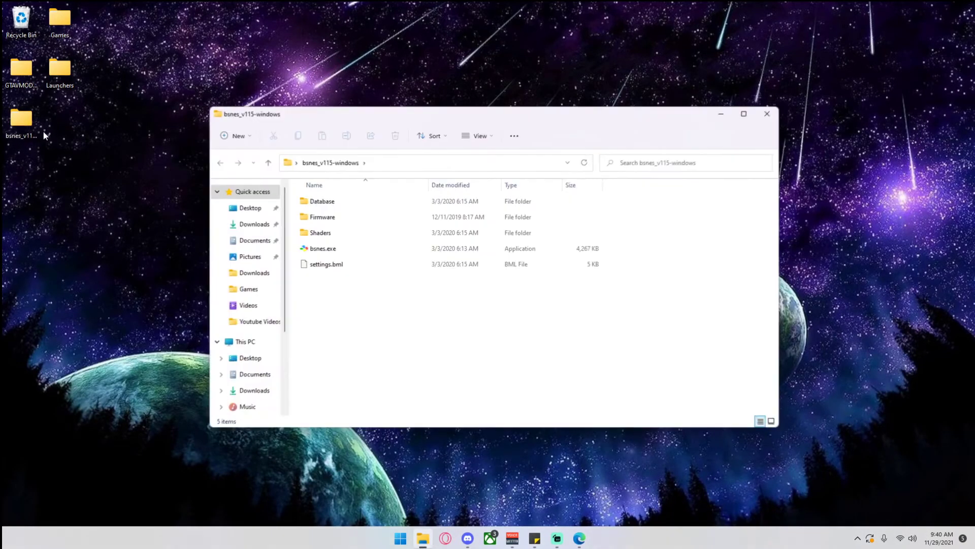
{"action": "double_click", "coordinate": [321, 253]}
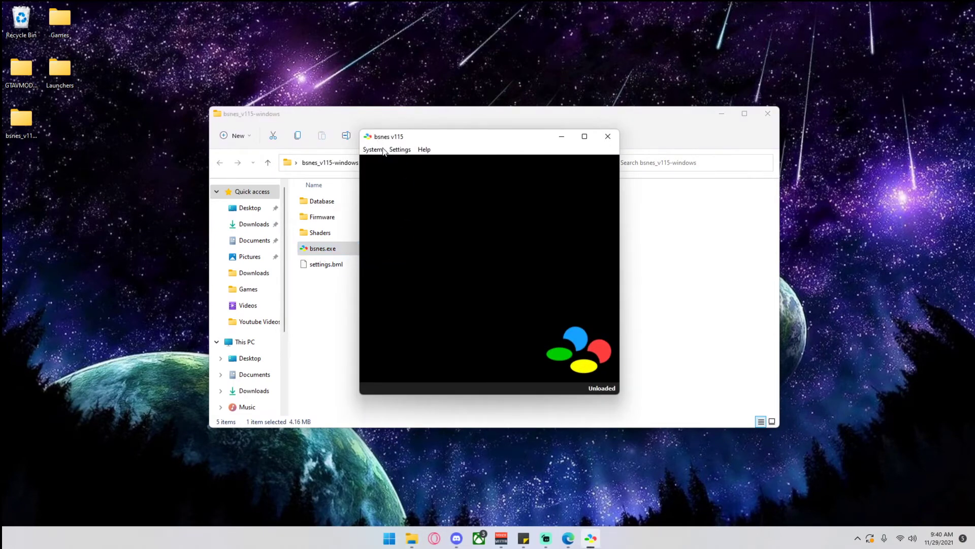
{"action": "left_click", "coordinate": [385, 151]}
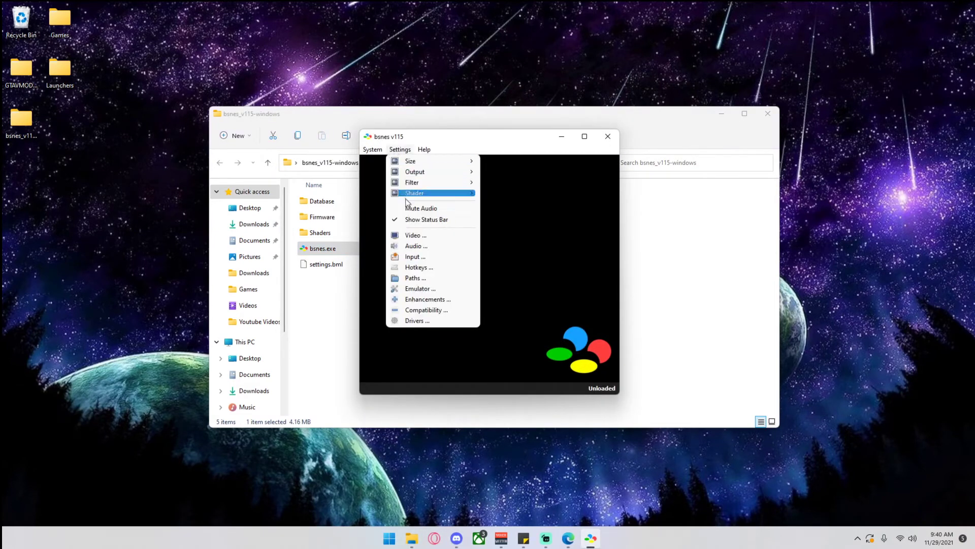
{"action": "left_click", "coordinate": [420, 237]}
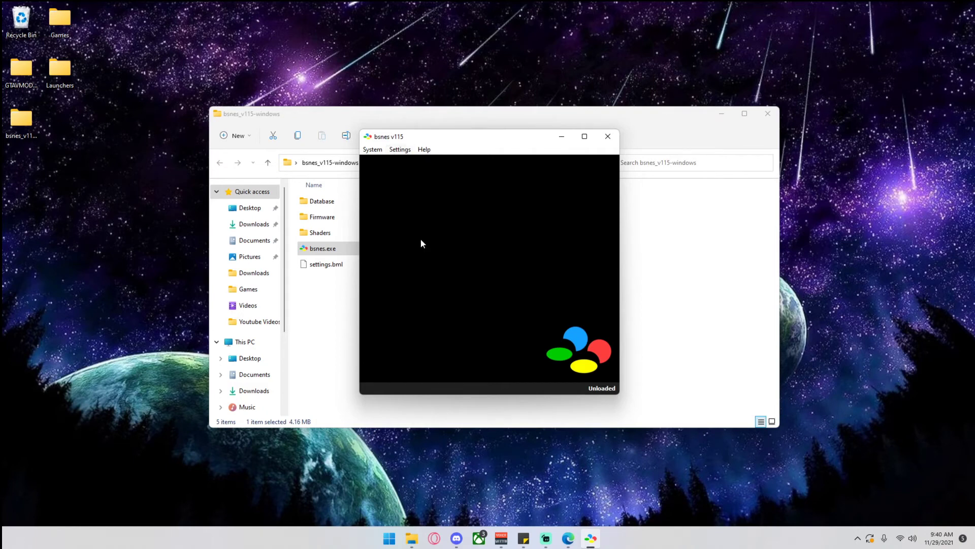
{"action": "mouse_move", "coordinate": [255, 304]}
{"action": "left_mouse_down"}
{"action": "mouse_move", "coordinate": [297, 308]}
{"action": "mouse_move", "coordinate": [566, 176]}
{"action": "left_mouse_up"}
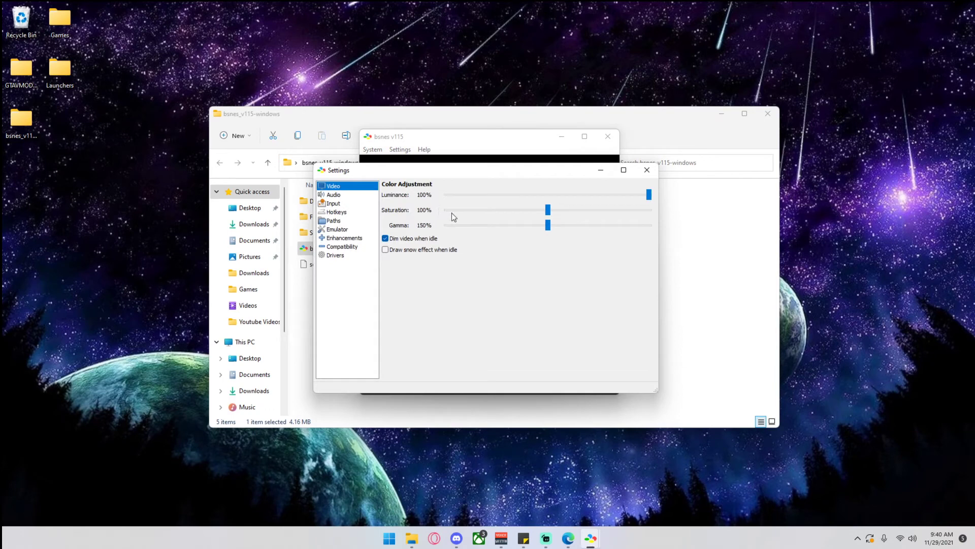
- Browse the Audio, Input, Hotkeys, Paths, Emulator, Enhancements, Compatibility and Drivers pages, then close Settings
{"action": "left_click", "coordinate": [343, 192]}
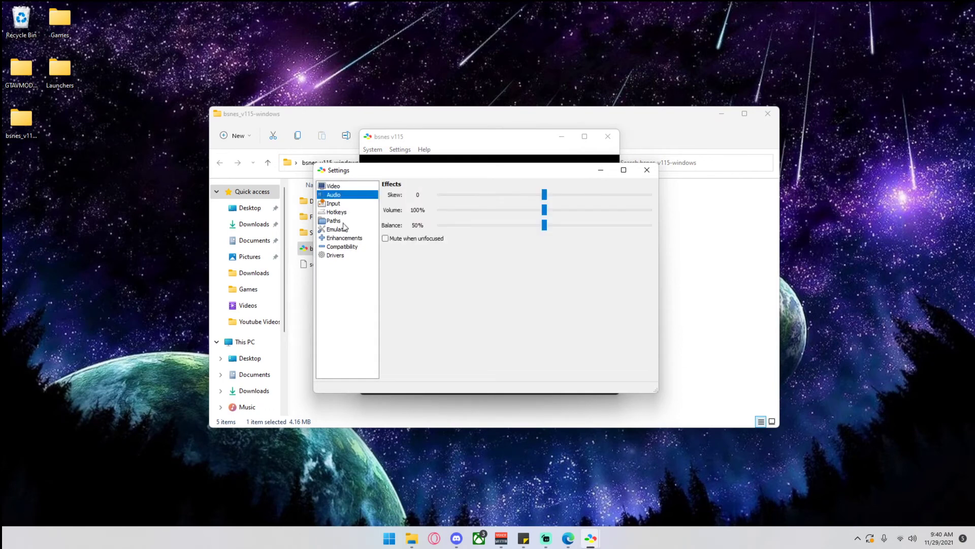
{"action": "left_click", "coordinate": [336, 204]}
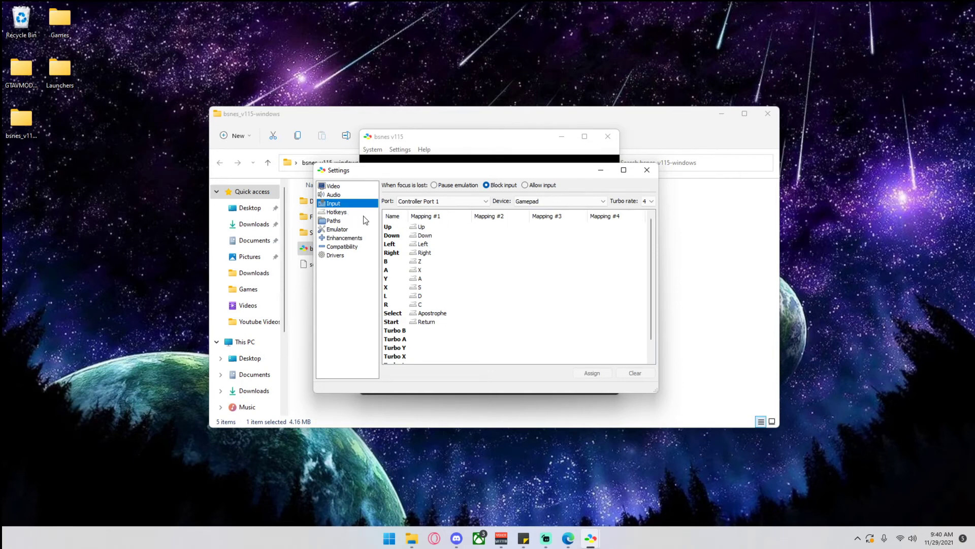
{"action": "left_click", "coordinate": [339, 211]}
{"action": "left_click", "coordinate": [349, 221]}
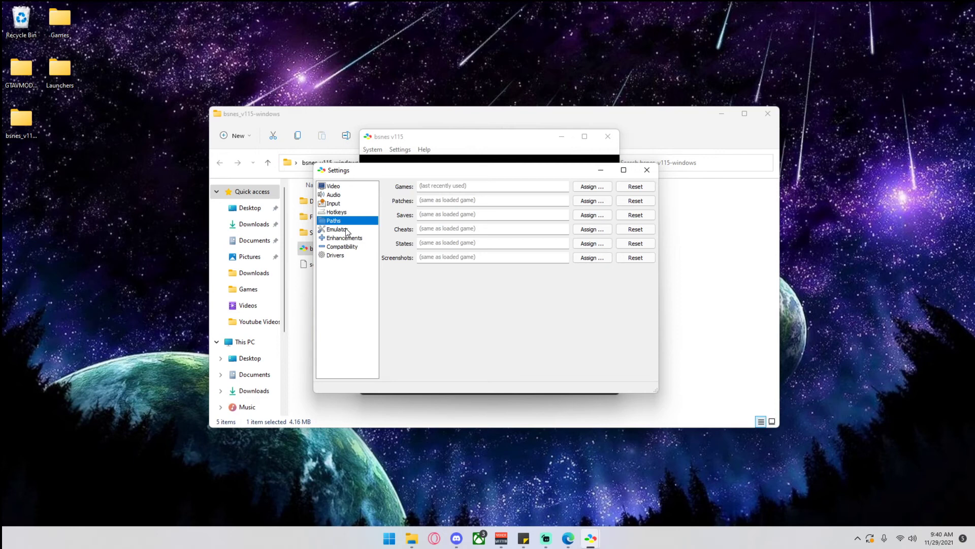
{"action": "left_click", "coordinate": [347, 232]}
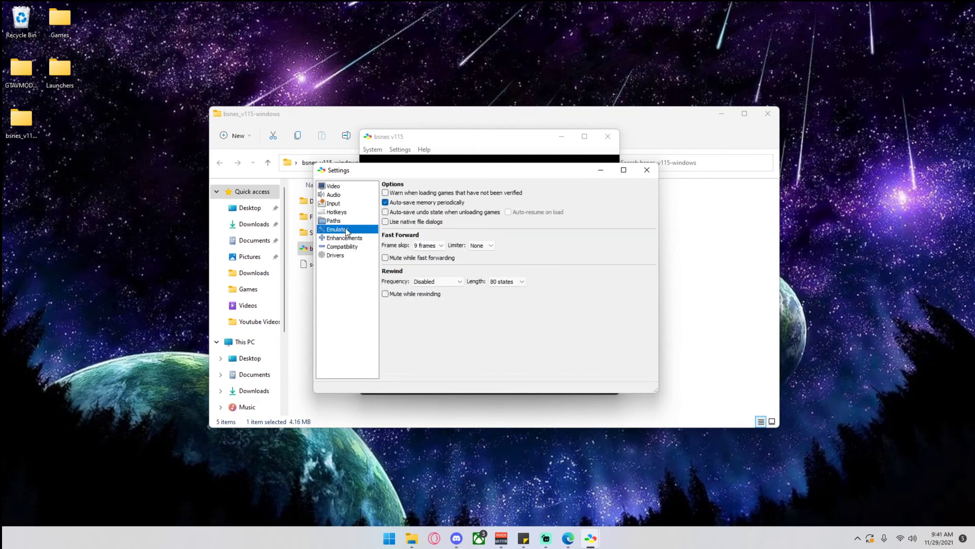
{"action": "left_click", "coordinate": [347, 238]}
{"action": "left_click", "coordinate": [340, 247]}
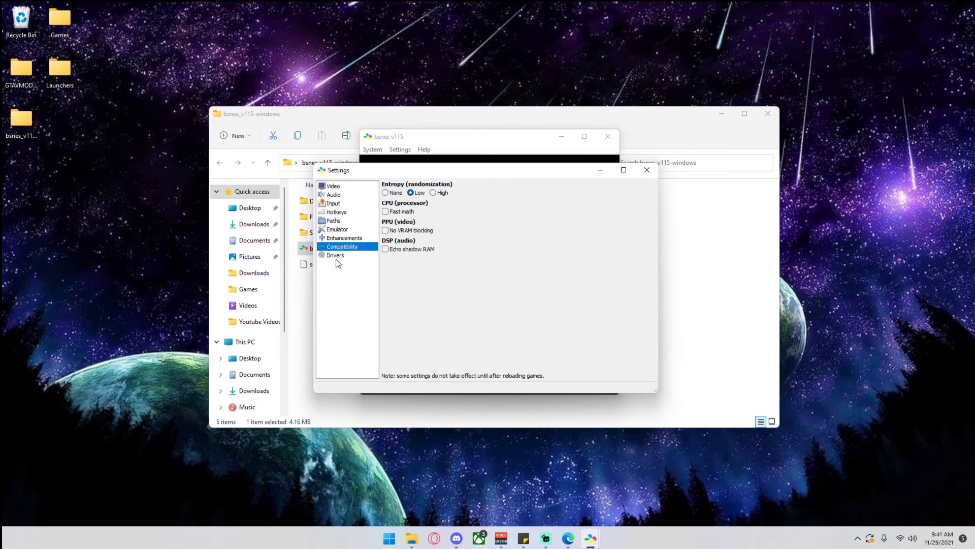
{"action": "left_click", "coordinate": [646, 170]}
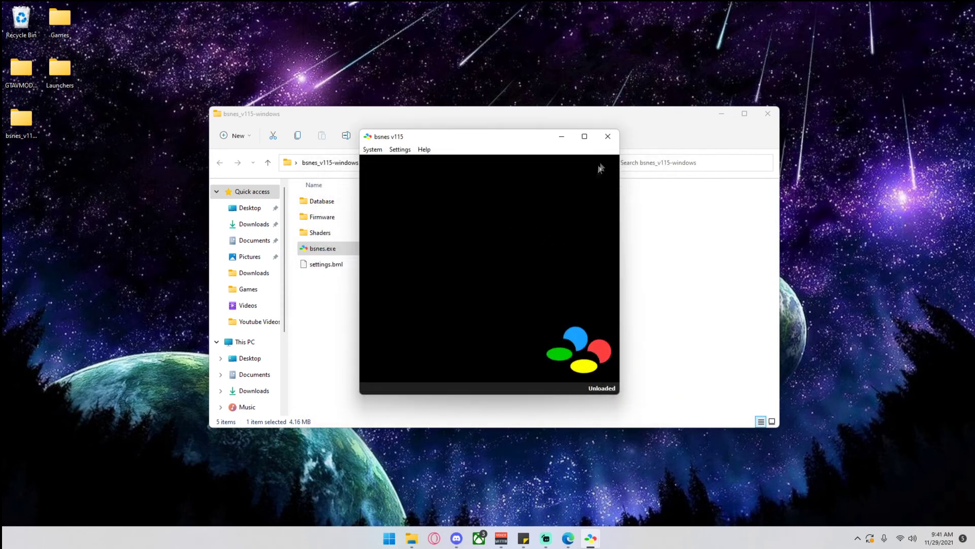